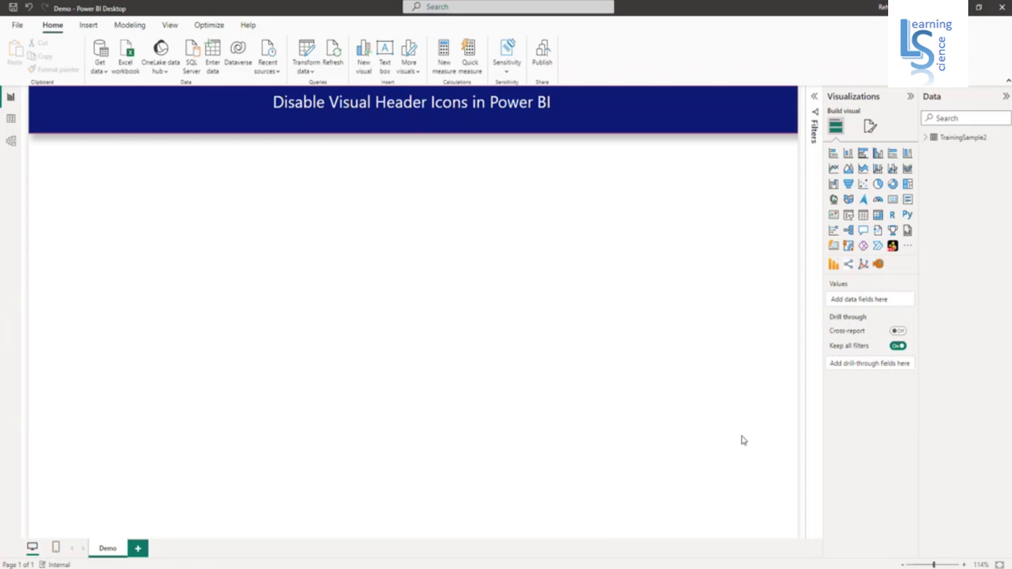
Step: Add a clustered column chart, stretching it taller and narrowing both sides
{"action": "left_click", "coordinate": [878, 154]}
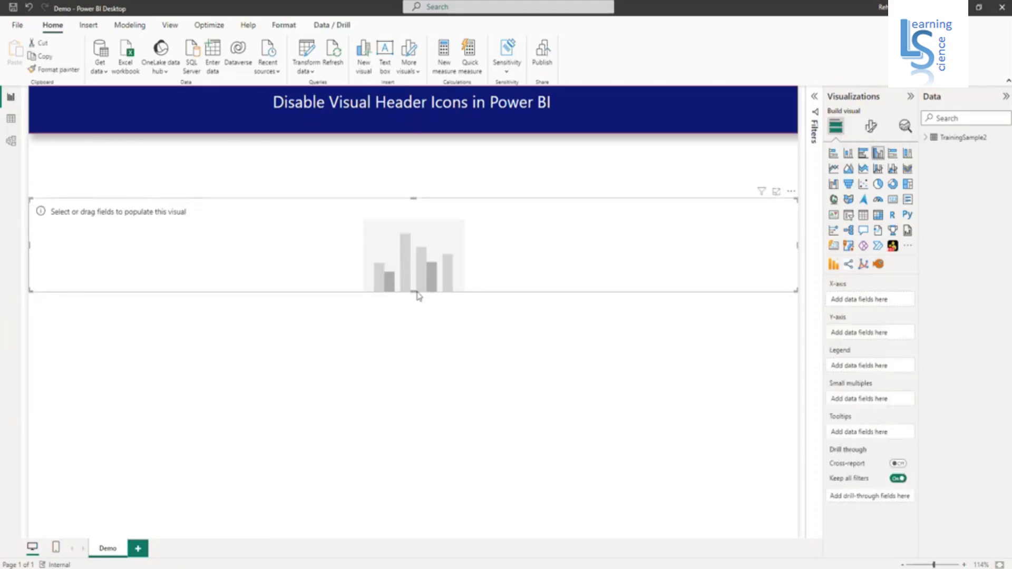
{"action": "left_click_drag", "start_coordinate": [414, 292], "coordinate": [411, 406]}
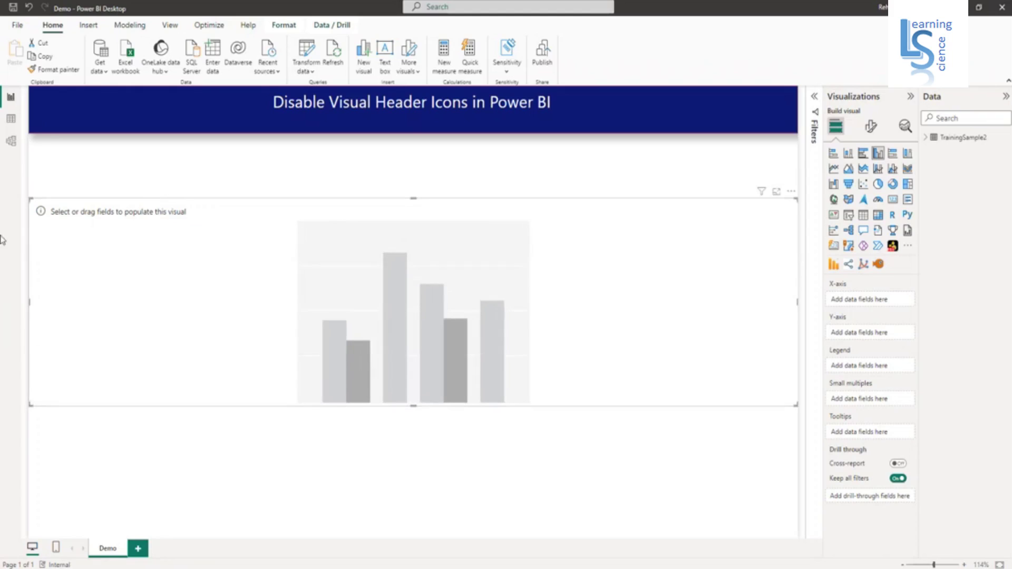
{"action": "left_click_drag", "start_coordinate": [30, 304], "coordinate": [77, 304]}
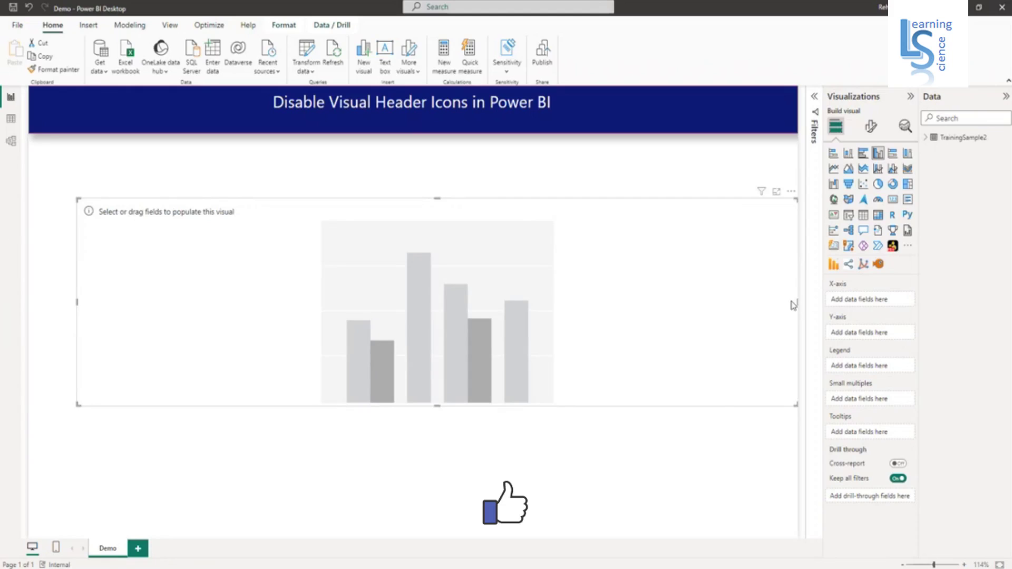
{"action": "left_click_drag", "start_coordinate": [796, 303], "coordinate": [726, 294]}
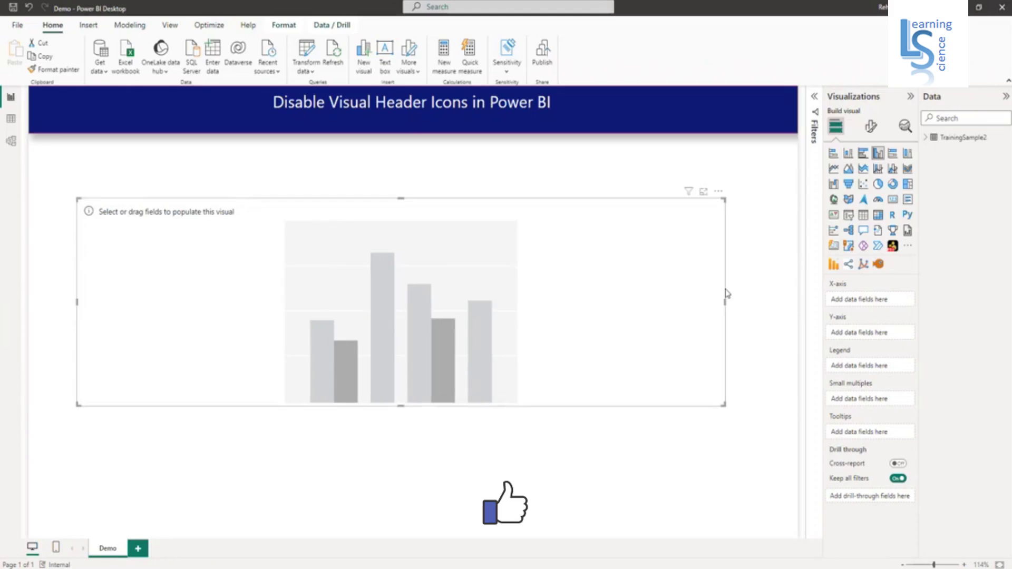
Step: Plot Sum of OrderQty by Category from TrainingSample2, then extend the chart up and down
{"action": "left_click", "coordinate": [927, 141]}
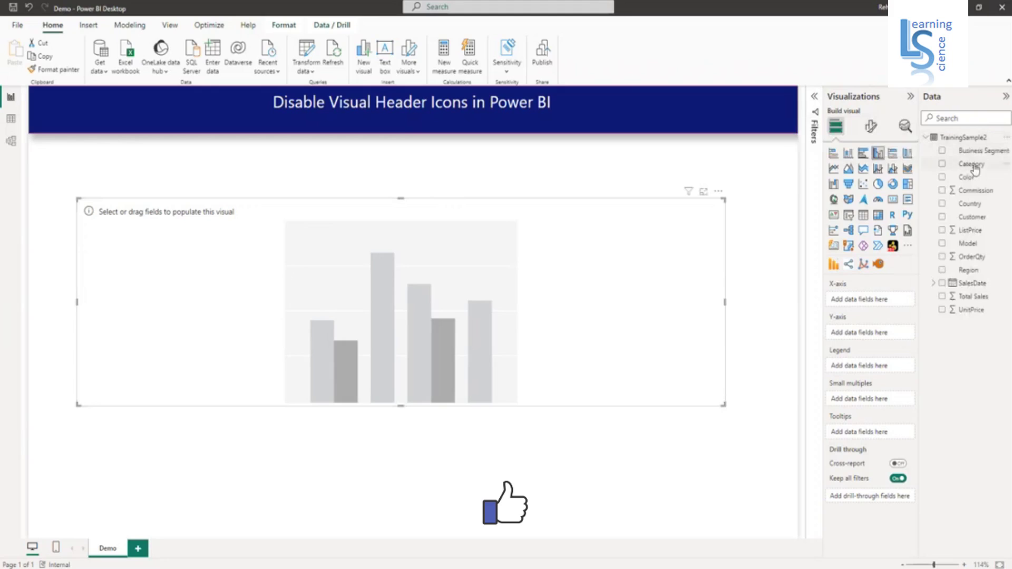
{"action": "left_click_drag", "start_coordinate": [972, 164], "coordinate": [876, 303]}
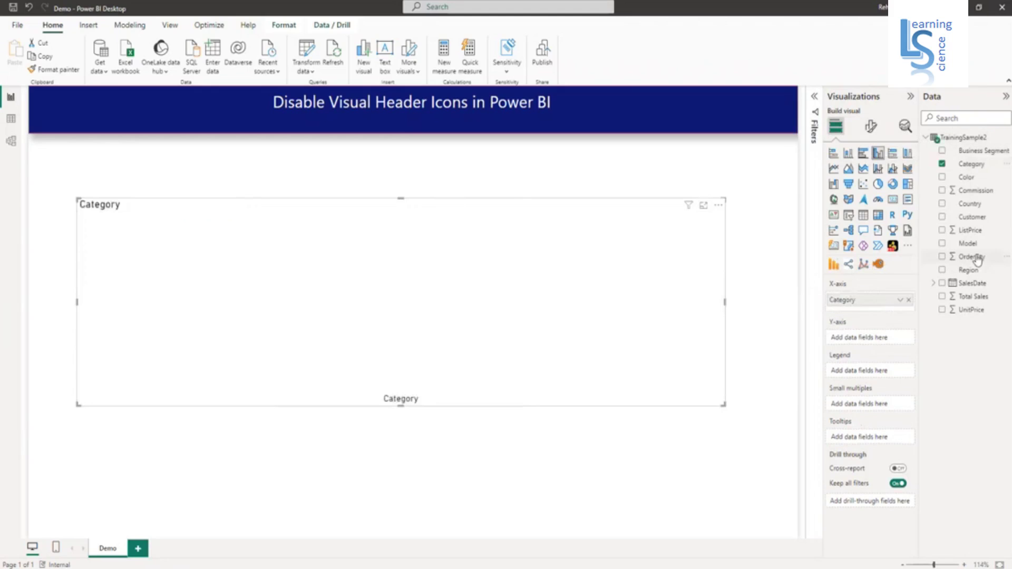
{"action": "left_click_drag", "start_coordinate": [978, 259], "coordinate": [883, 334]}
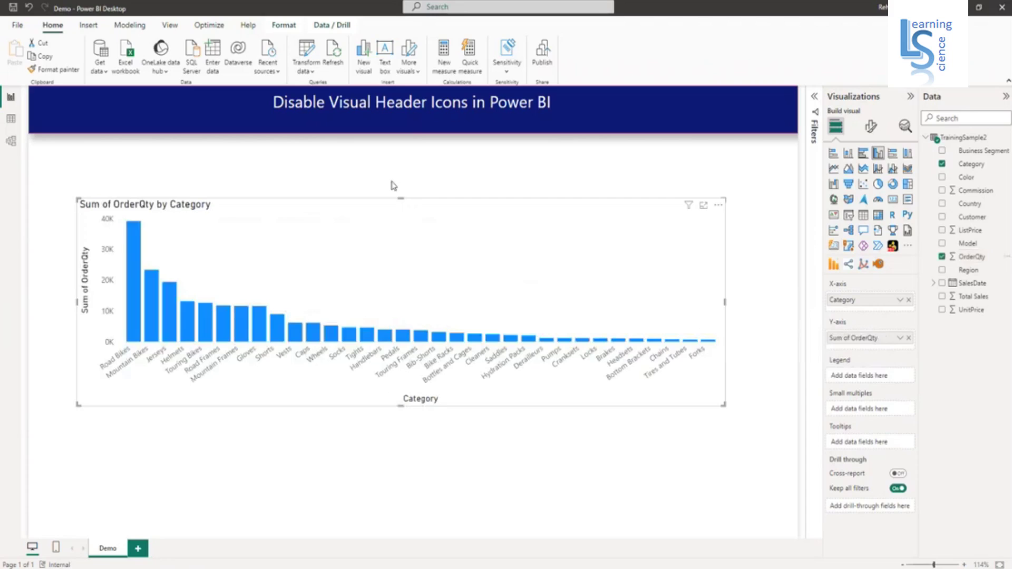
{"action": "left_click_drag", "start_coordinate": [404, 198], "coordinate": [407, 178]}
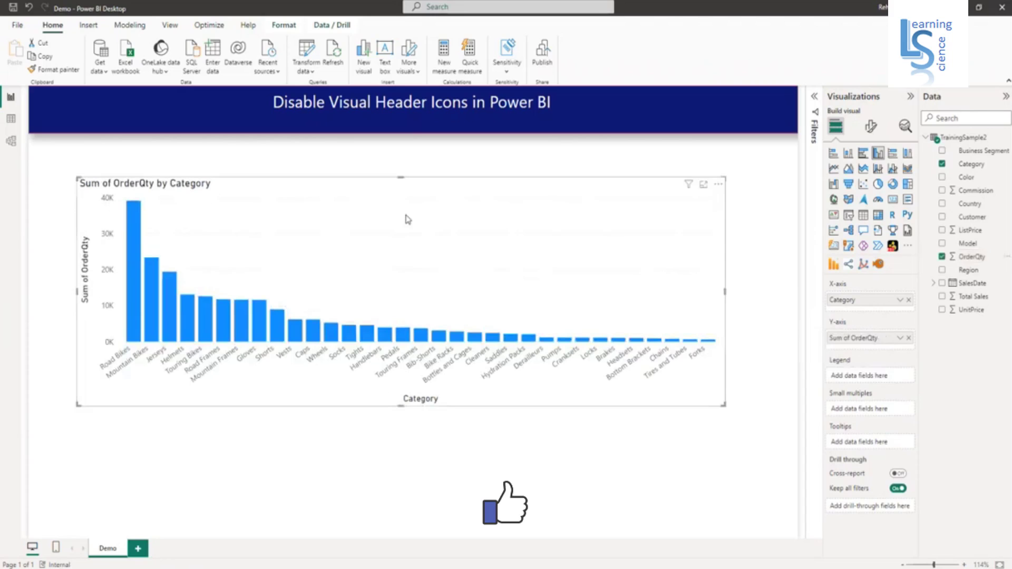
{"action": "left_click_drag", "start_coordinate": [401, 406], "coordinate": [401, 432]}
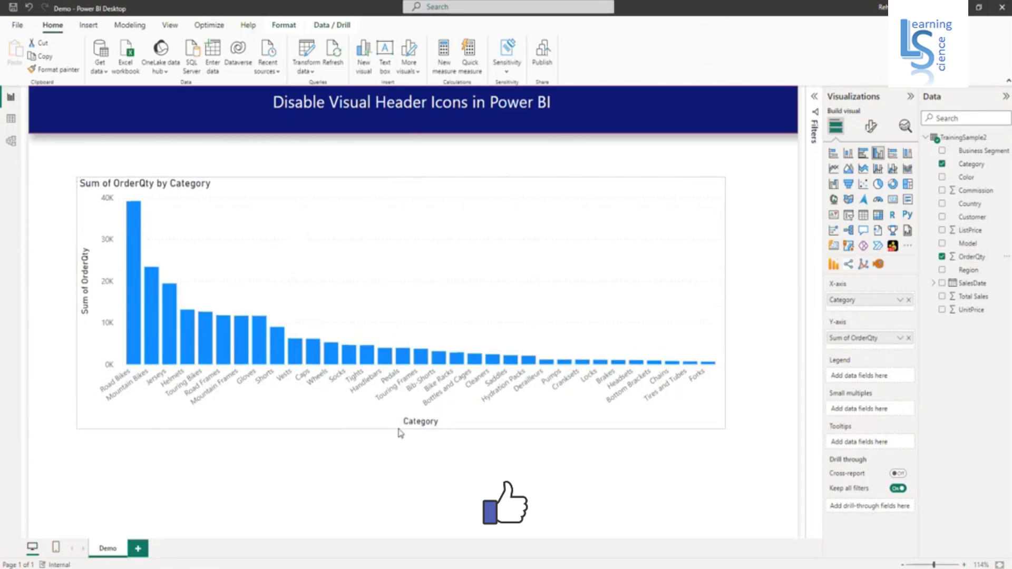
{"action": "mouse_move", "coordinate": [644, 301]}
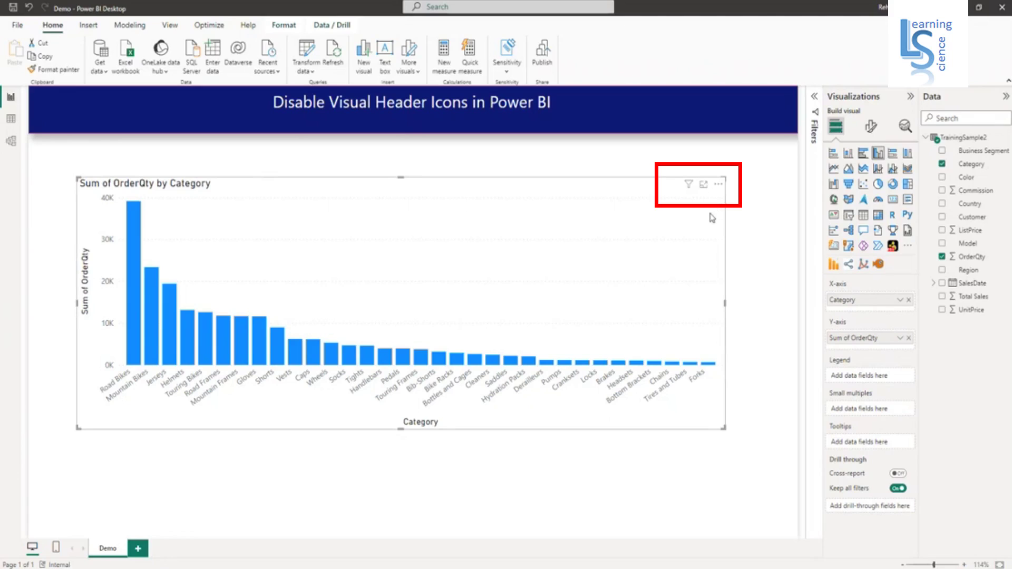
Step: In Format visual > General > Header icons, switch Filter, Focus mode and More options Off, then collapse the pane
{"action": "left_click", "coordinate": [872, 128]}
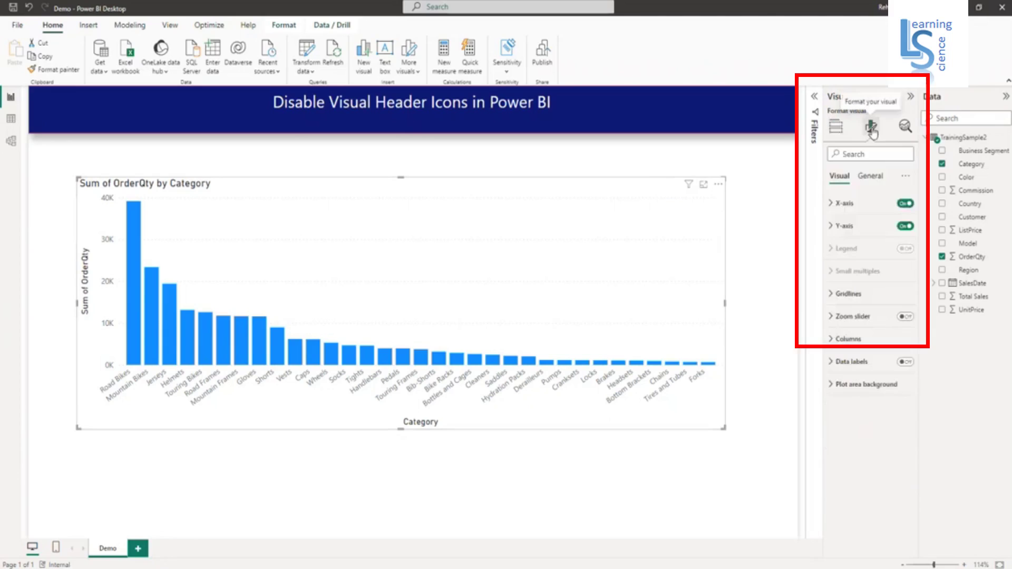
{"action": "left_click", "coordinate": [879, 181]}
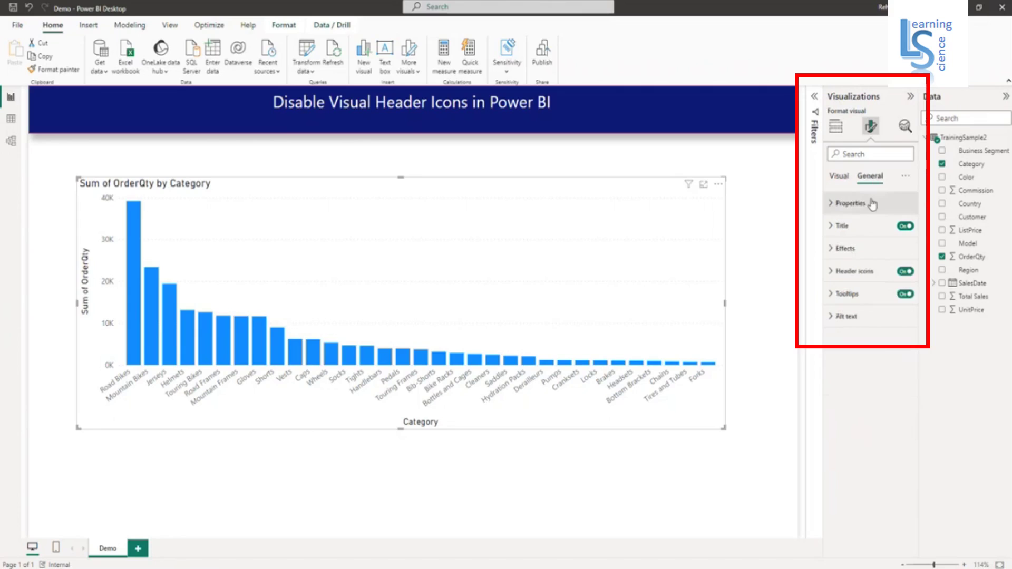
{"action": "left_click", "coordinate": [831, 273]}
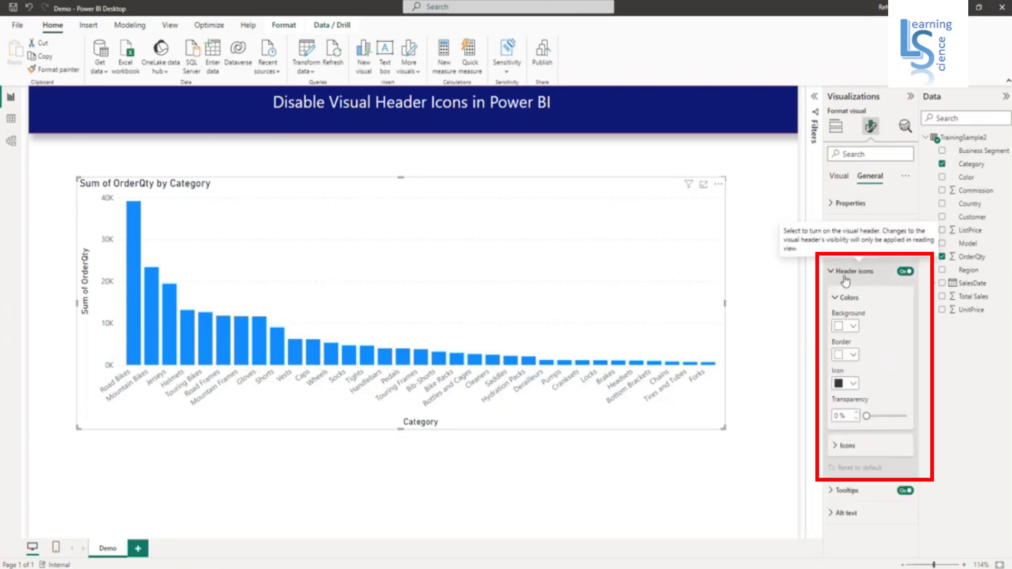
{"action": "left_click", "coordinate": [836, 447]}
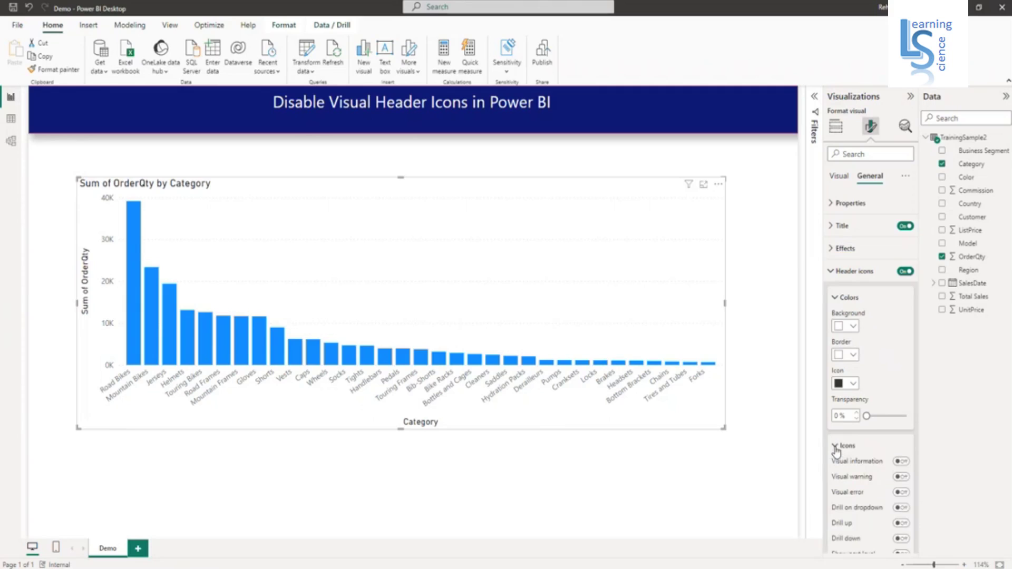
{"action": "scroll", "coordinate": [890, 433], "scroll_direction": "down", "scroll_amount": 1}
{"action": "scroll", "coordinate": [889, 432], "scroll_direction": "down", "scroll_amount": 3}
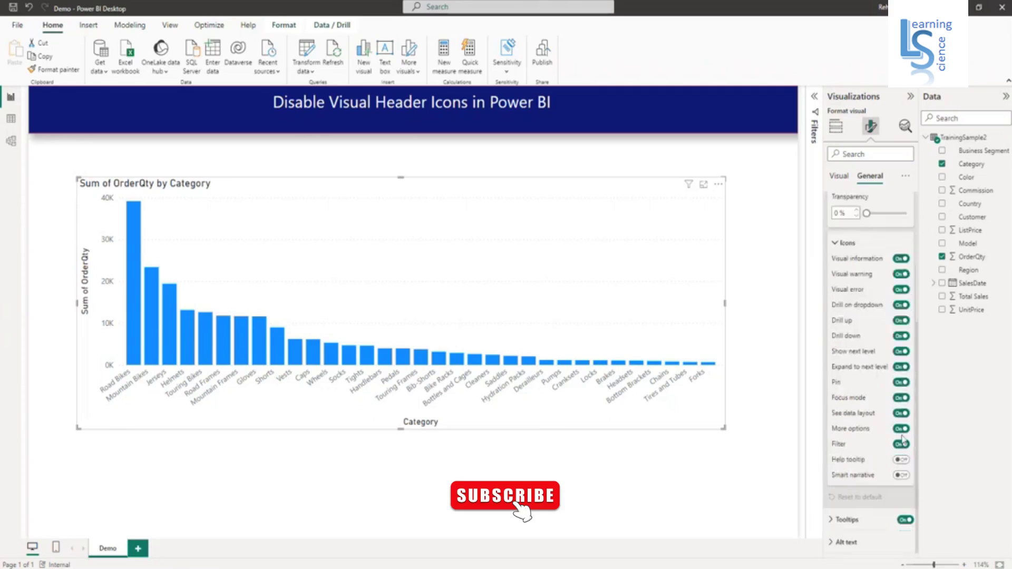
{"action": "mouse_move", "coordinate": [693, 191]}
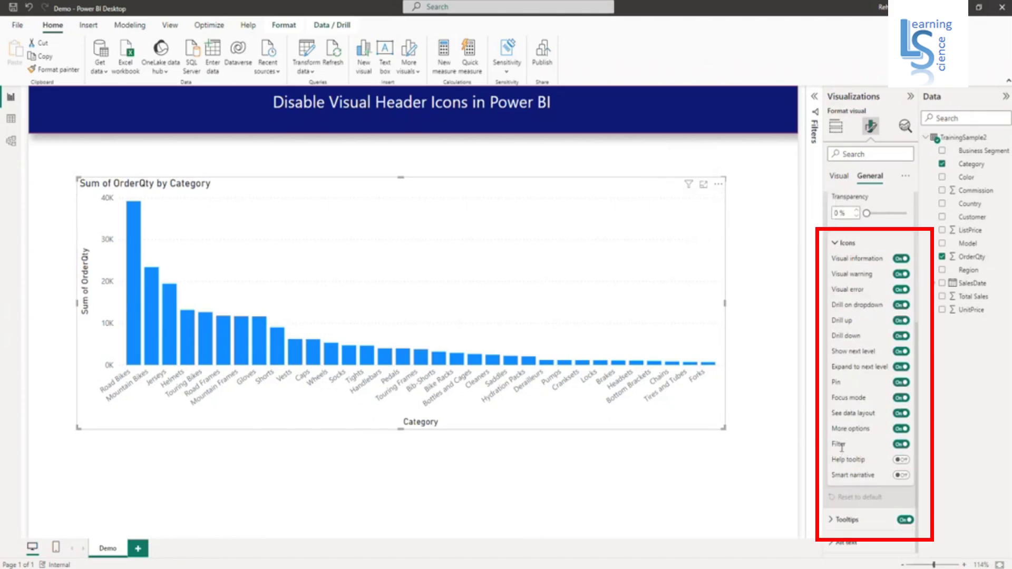
{"action": "left_click", "coordinate": [902, 445]}
{"action": "left_click", "coordinate": [899, 400]}
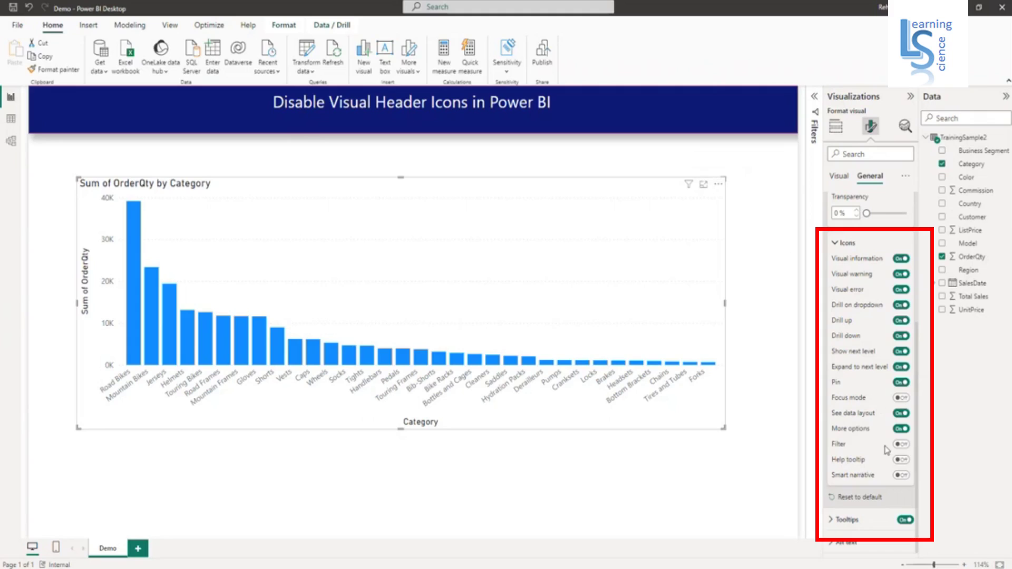
{"action": "left_click", "coordinate": [901, 430]}
{"action": "left_click", "coordinate": [912, 98]}
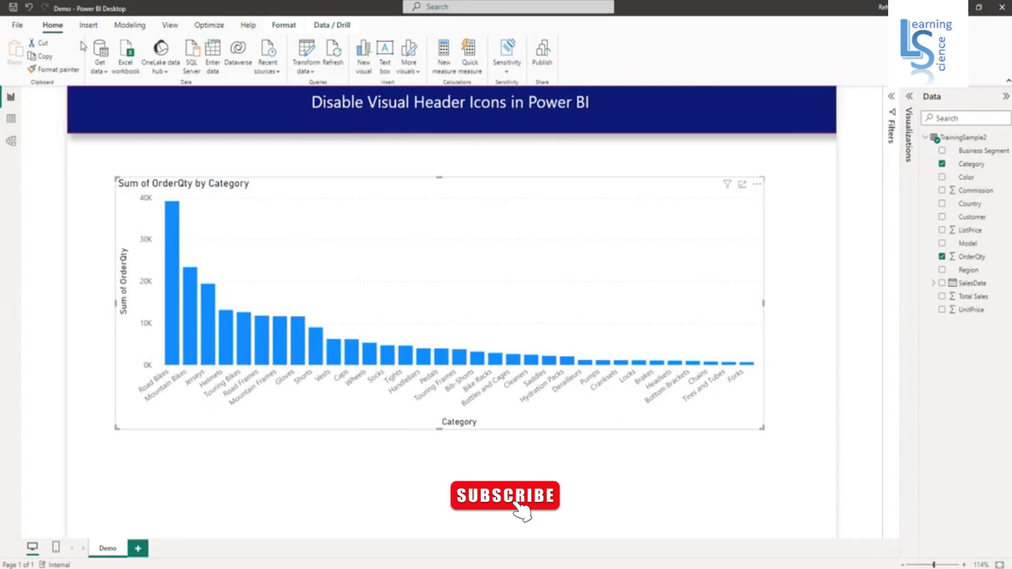
Step: Save, publish to My workspace replacing the Demo dataset, and open 'Demo.pbix' in the Power BI service
{"action": "left_click", "coordinate": [14, 7]}
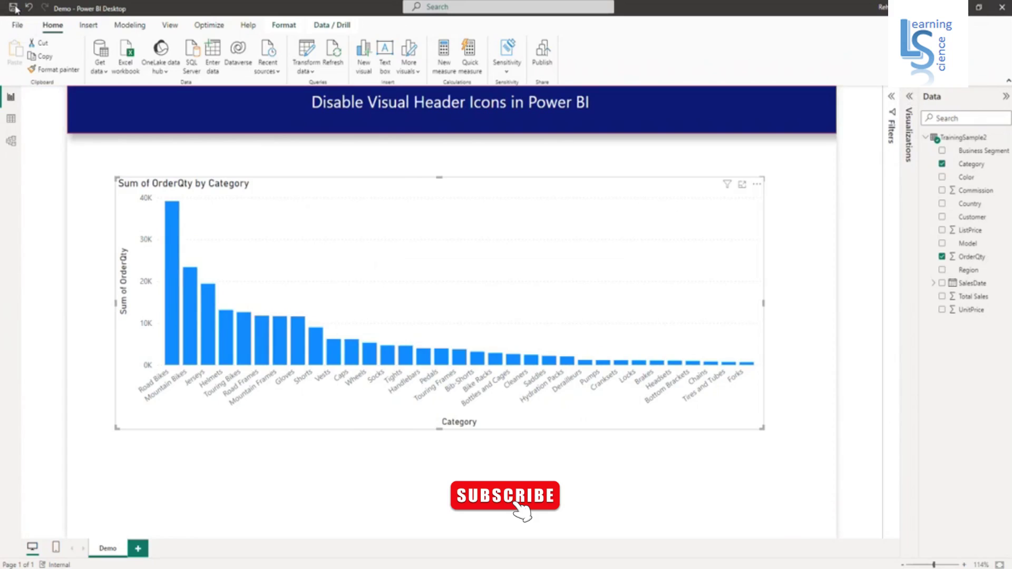
{"action": "left_click", "coordinate": [543, 58]}
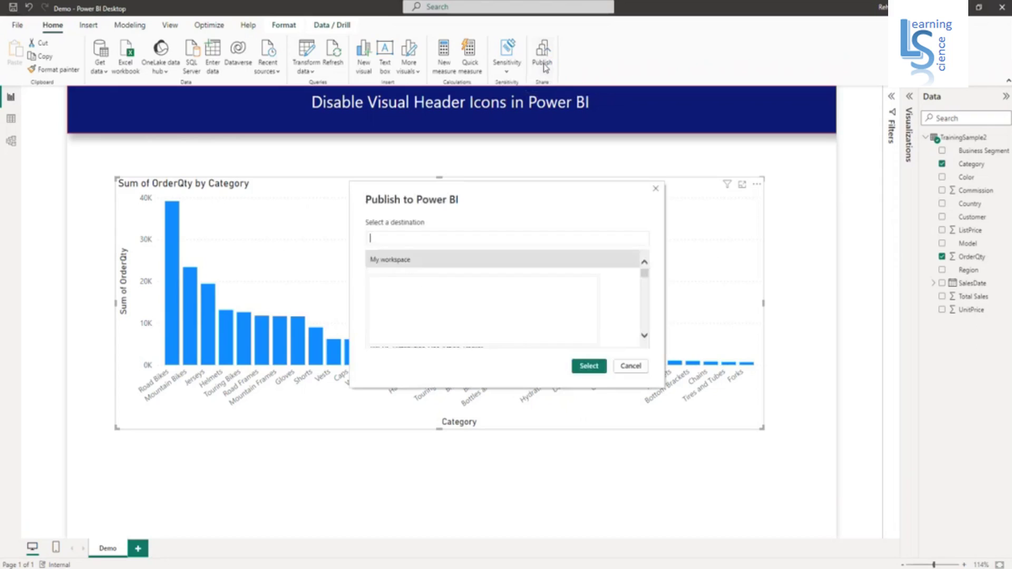
{"action": "left_click", "coordinate": [595, 371]}
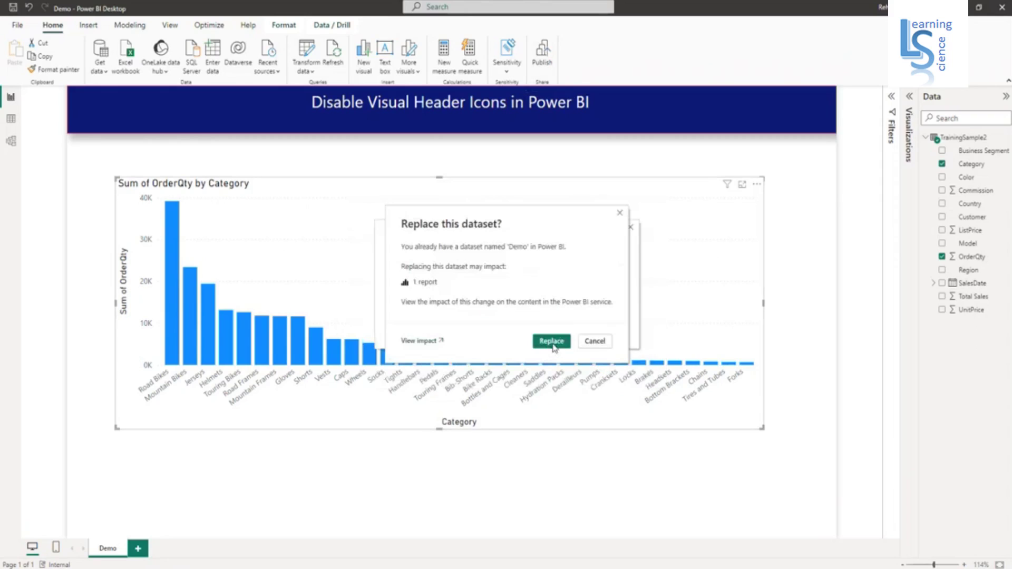
{"action": "left_click", "coordinate": [552, 342]}
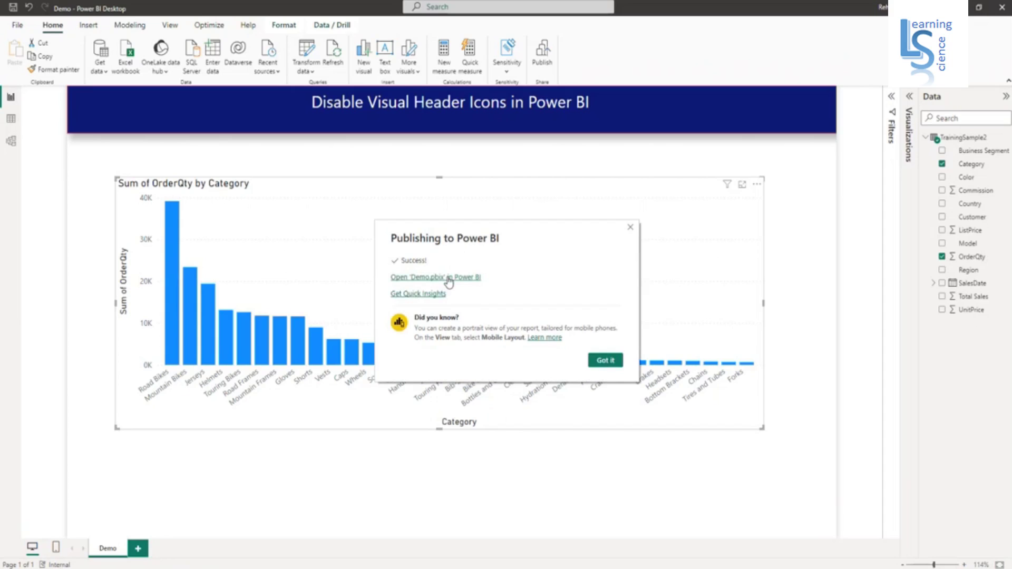
{"action": "left_click", "coordinate": [448, 279]}
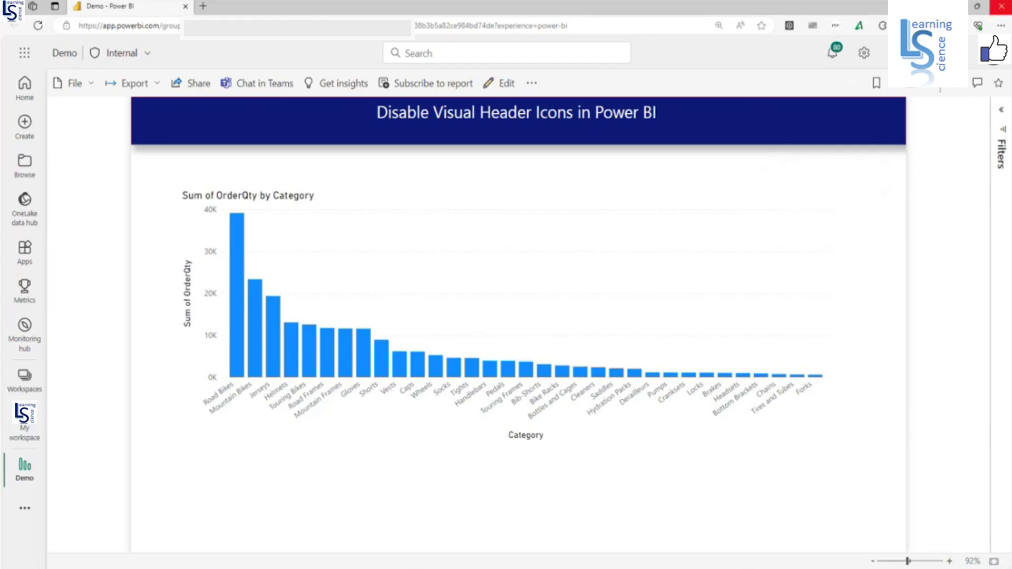
Step: Back in Desktop, dismiss the publish message and switch the chart's Pin header icon Off
{"action": "left_click", "coordinate": [1009, 6]}
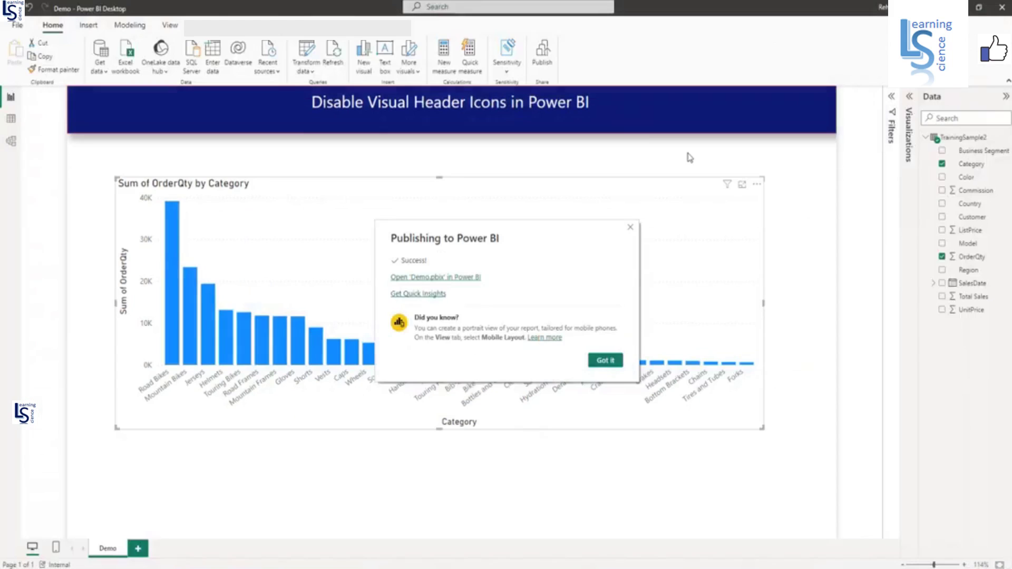
{"action": "left_click", "coordinate": [606, 361]}
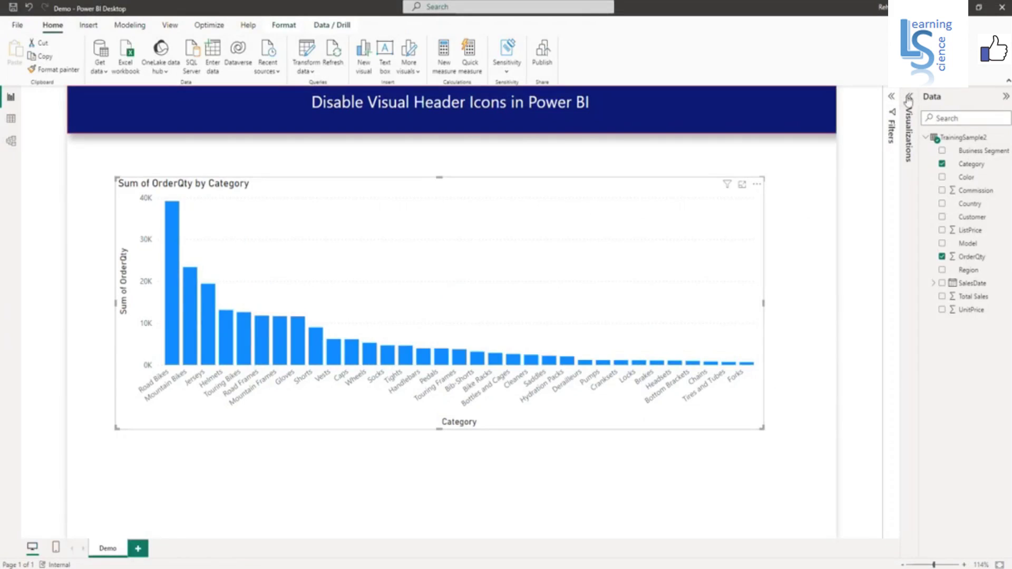
{"action": "left_click", "coordinate": [910, 98]}
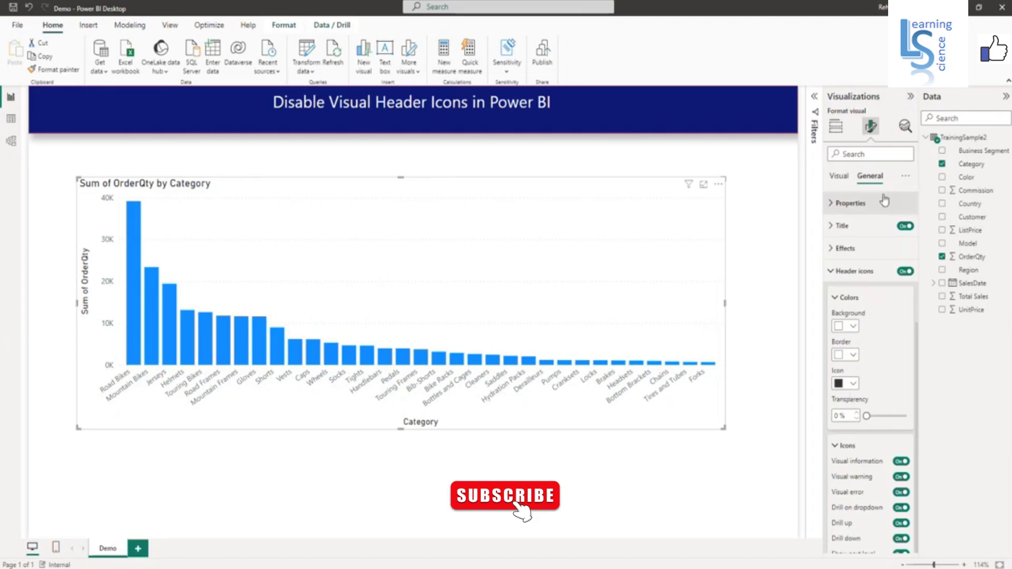
{"action": "scroll", "coordinate": [897, 348], "scroll_direction": "down", "scroll_amount": 5}
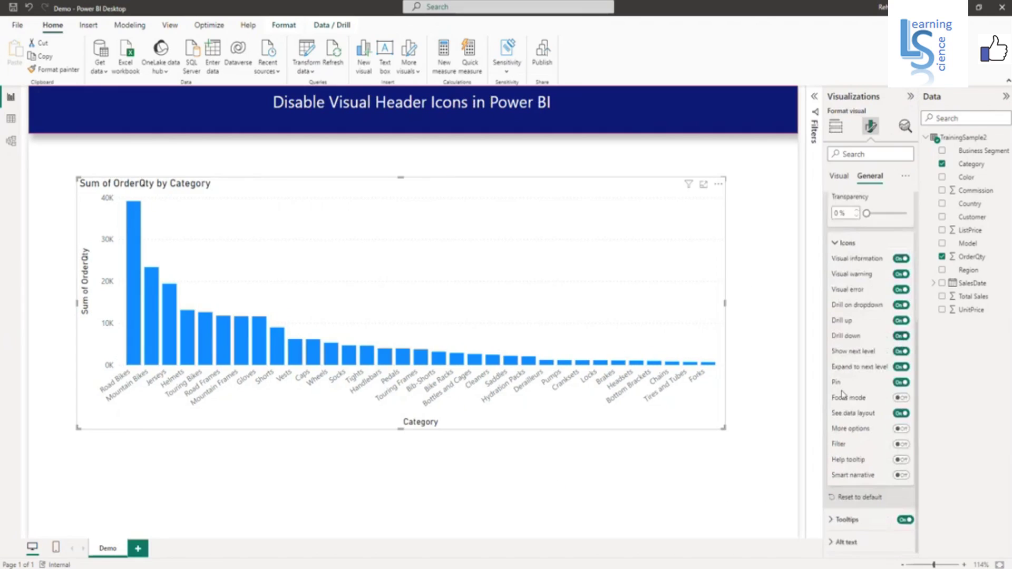
{"action": "left_click", "coordinate": [899, 383]}
Step: Collapse the formatting pane and republish to My workspace, replacing the Demo dataset
{"action": "left_click", "coordinate": [909, 97]}
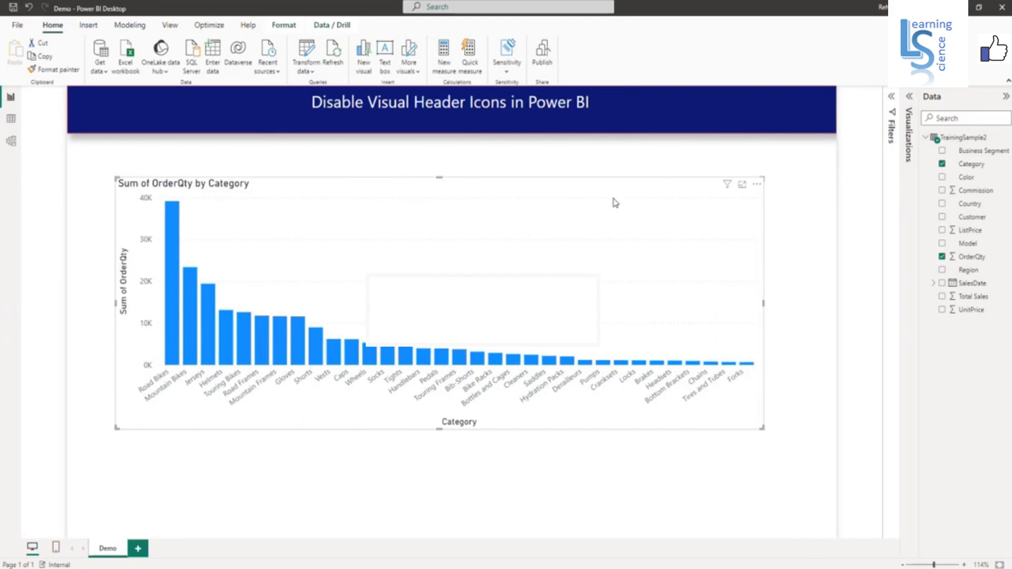
{"action": "left_click", "coordinate": [598, 367]}
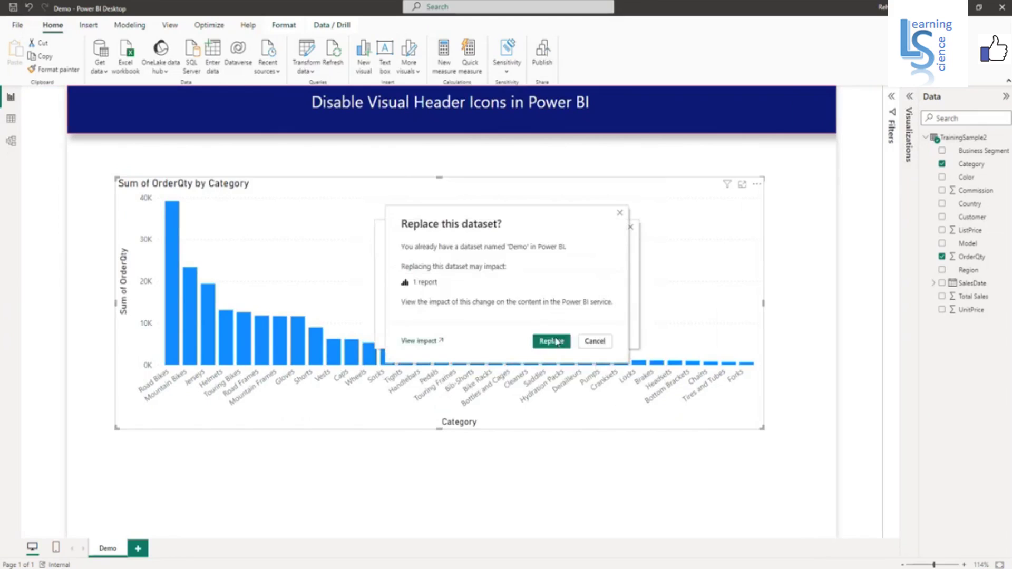
{"action": "left_click", "coordinate": [551, 341]}
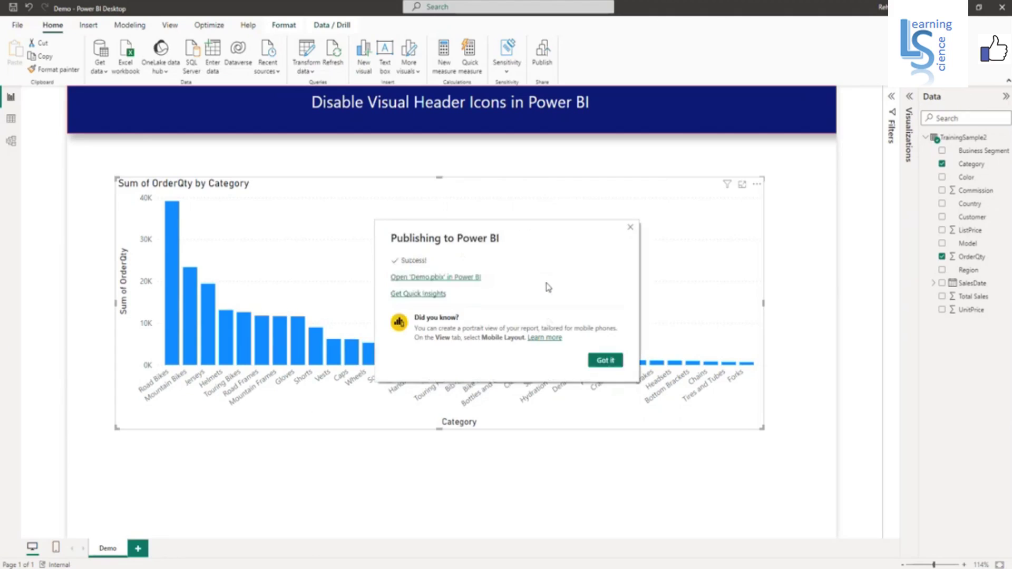
Step: Open 'Demo.pbix' in the Power BI service from the publishing success dialog
{"action": "left_click", "coordinate": [462, 278]}
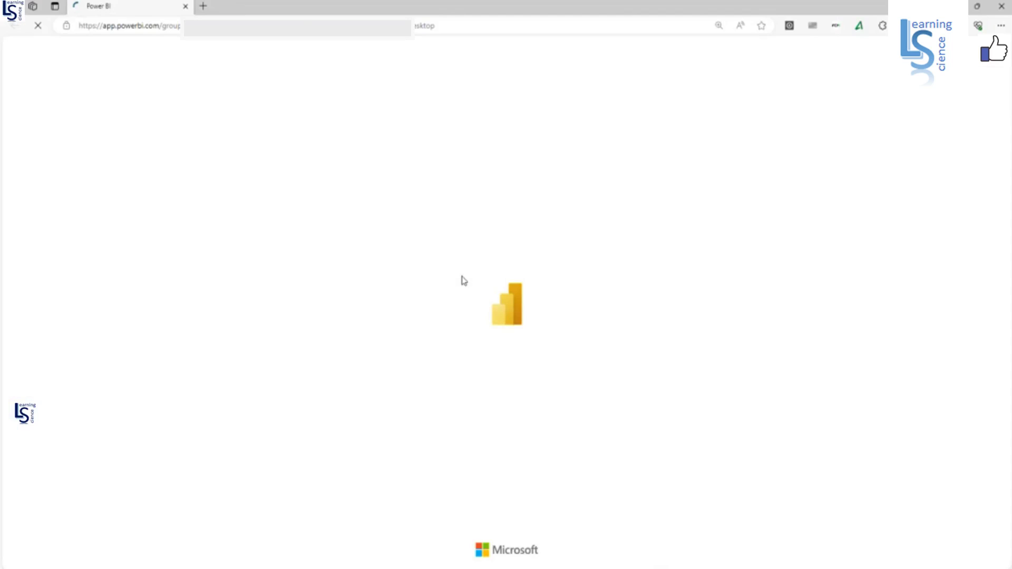